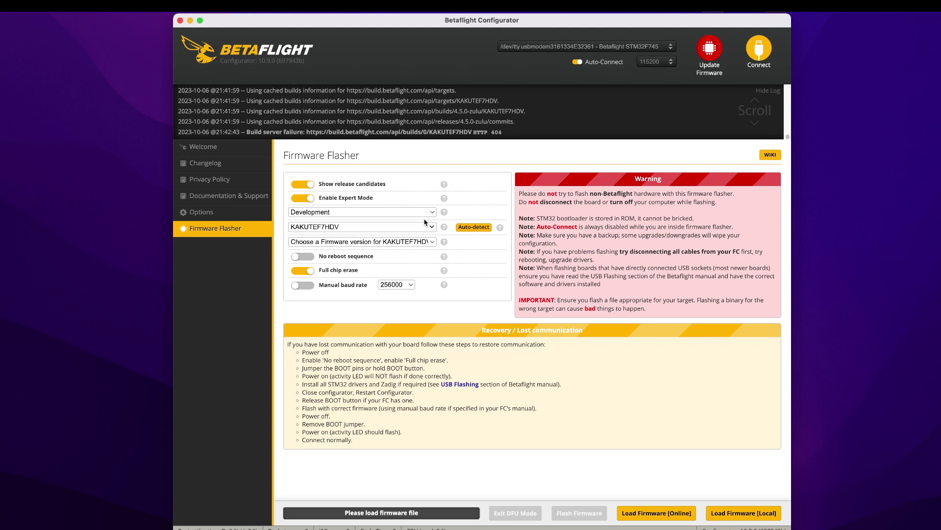
- Turn on release candidates for the firmware list and set the build type to Development
{"action": "left_click", "coordinate": [312, 187]}
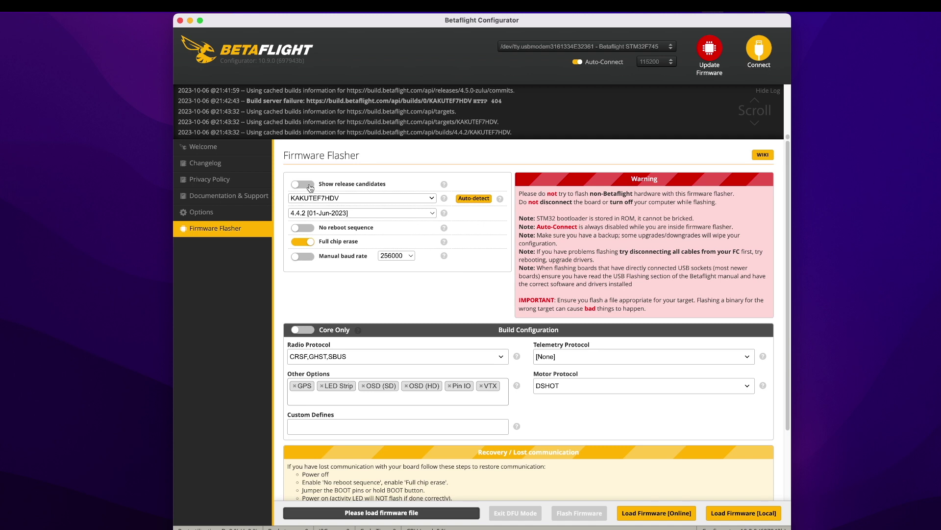
{"action": "left_click", "coordinate": [310, 187]}
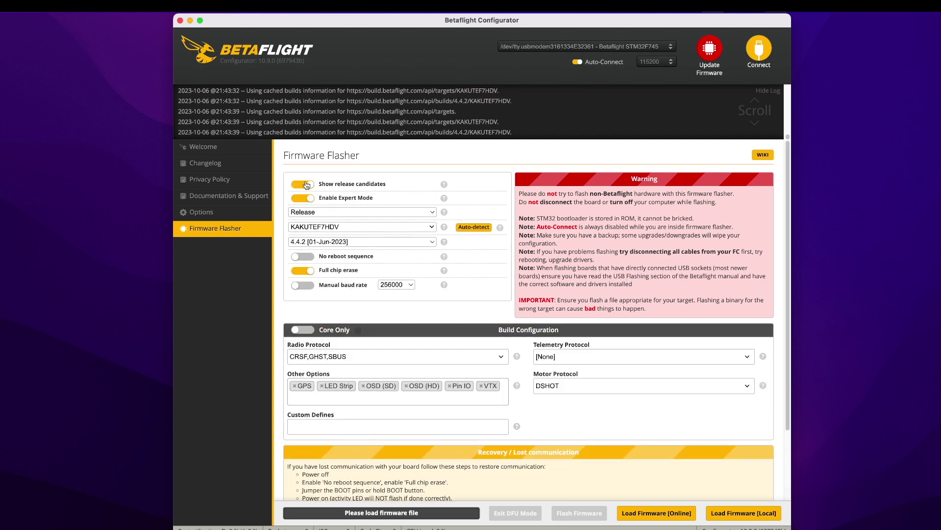
{"action": "left_click", "coordinate": [317, 186]}
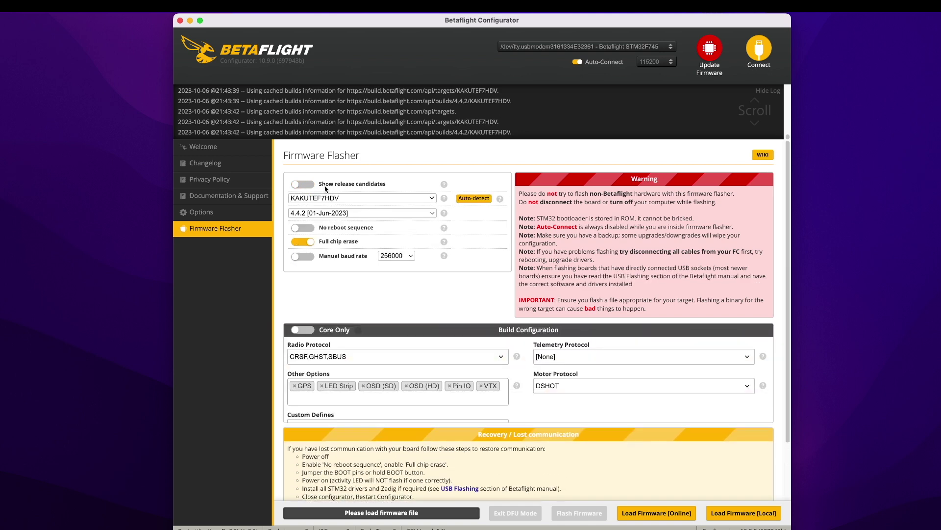
{"action": "left_click", "coordinate": [316, 186]}
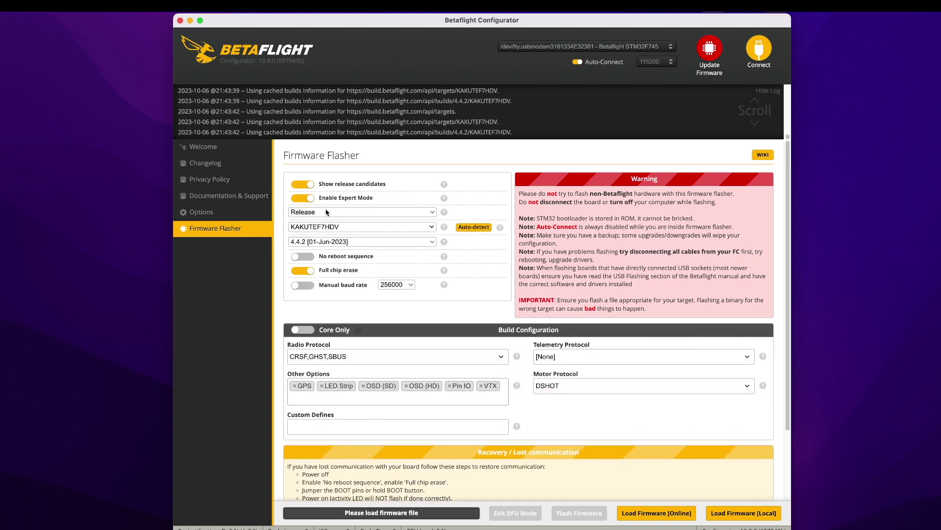
{"action": "left_click", "coordinate": [319, 216]}
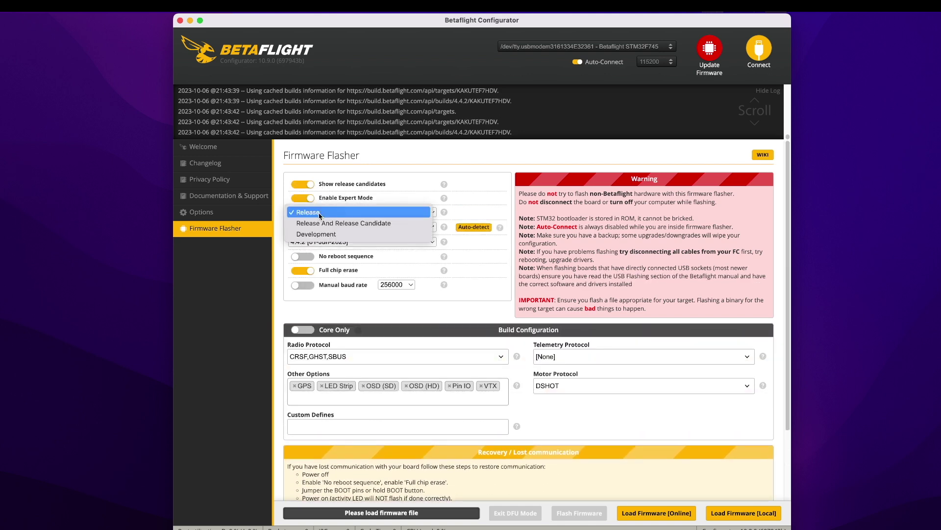
{"action": "left_click", "coordinate": [330, 234]}
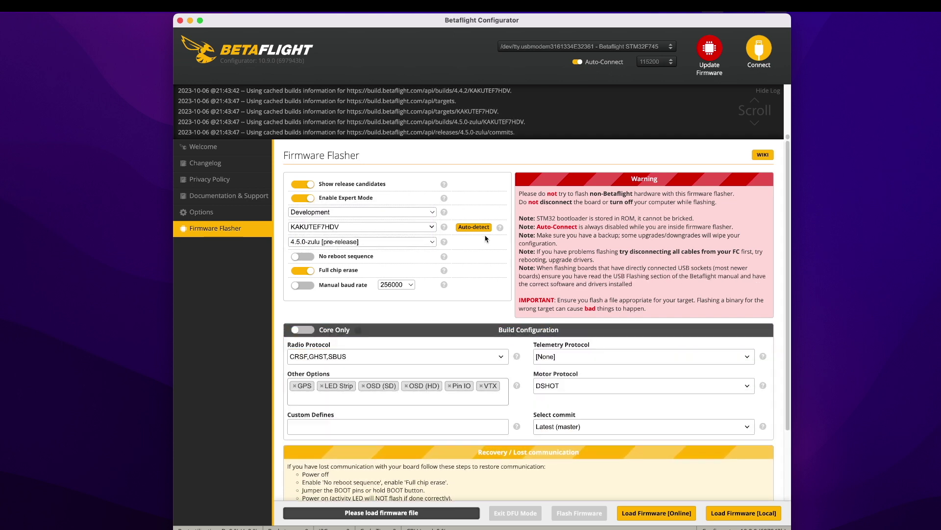
- Select firmware version 4.4.3-zulu [pre-release] for the KAKUTEF7HDV board with the Latest (4.4-maintenance) commit
{"action": "left_click", "coordinate": [324, 243]}
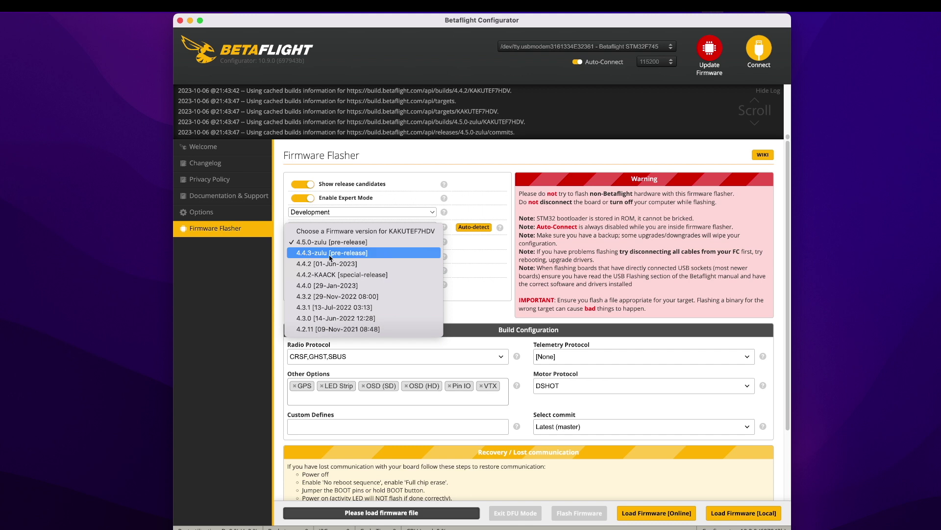
{"action": "left_click", "coordinate": [330, 253]}
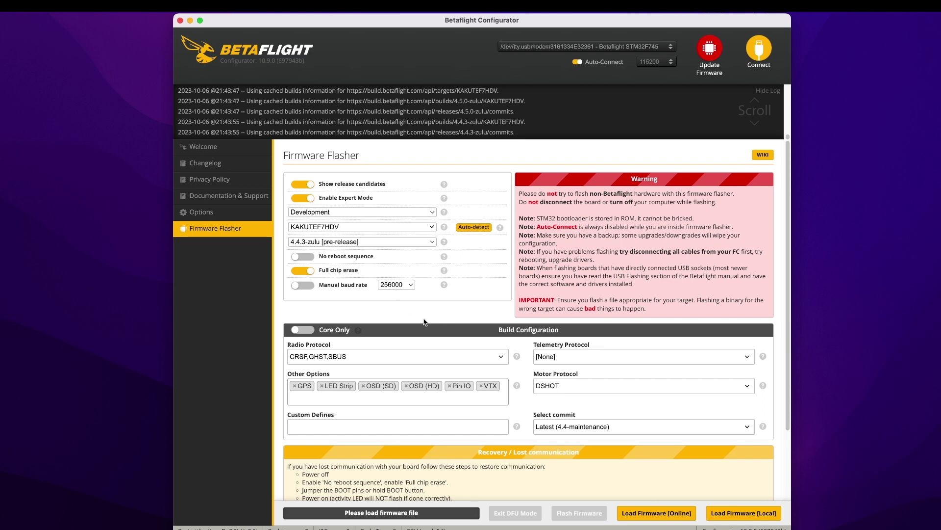
{"action": "left_click", "coordinate": [557, 426]}
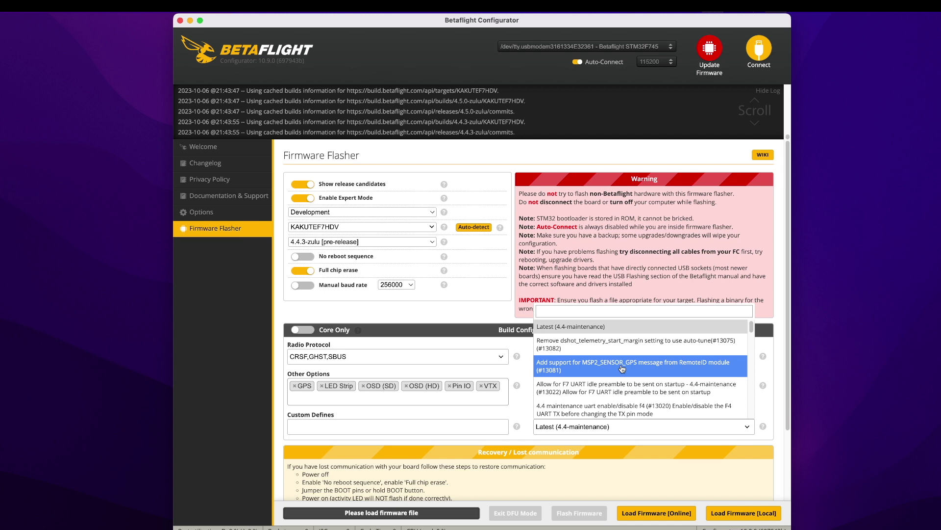
{"action": "left_click", "coordinate": [608, 327]}
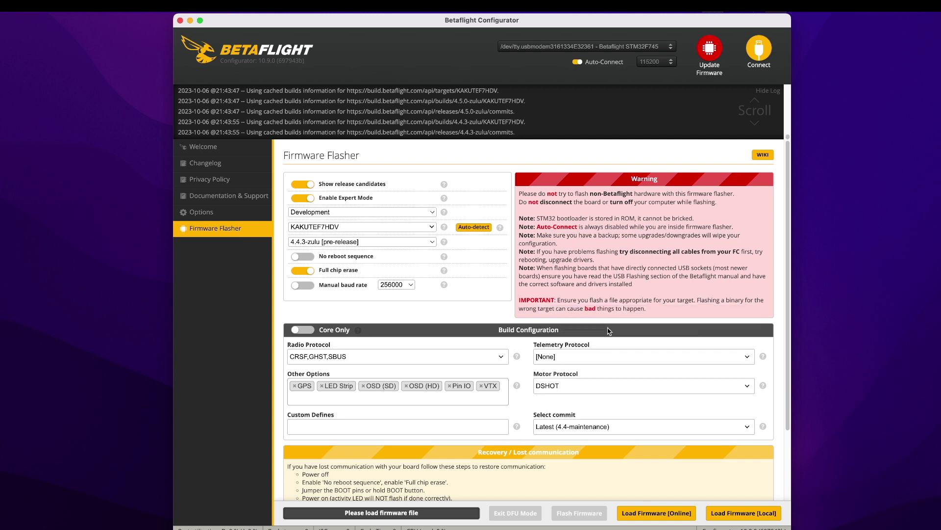
- Load the selected firmware online, flash it to the board and apply the custom defaults
{"action": "left_click", "coordinate": [631, 513]}
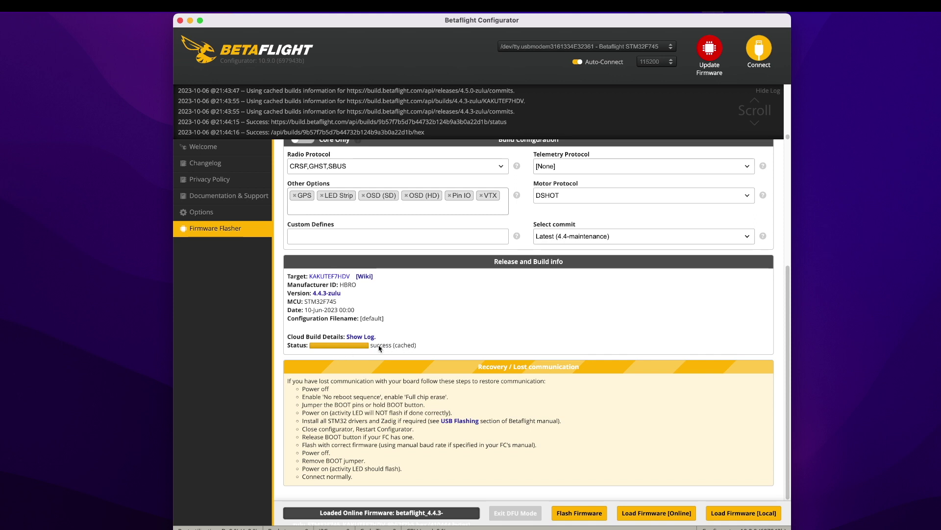
{"action": "left_click", "coordinate": [580, 513]}
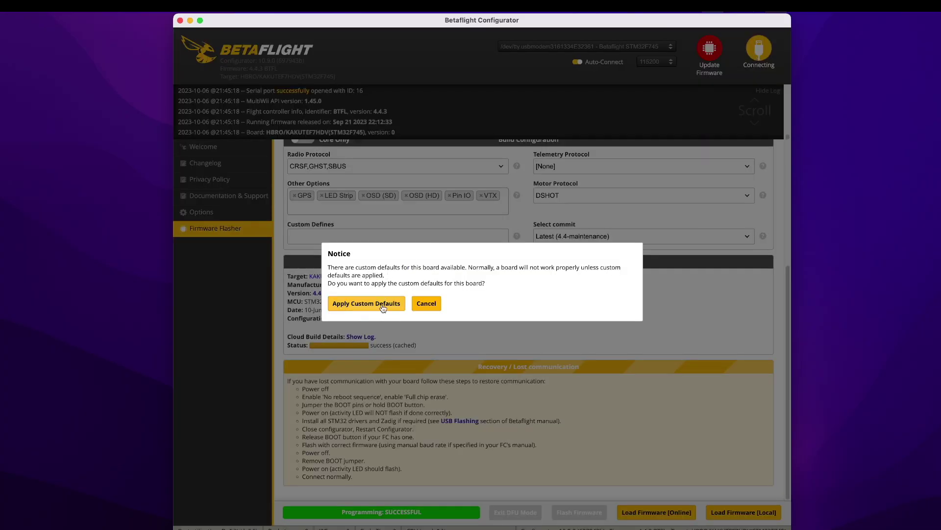
{"action": "left_click", "coordinate": [384, 306]}
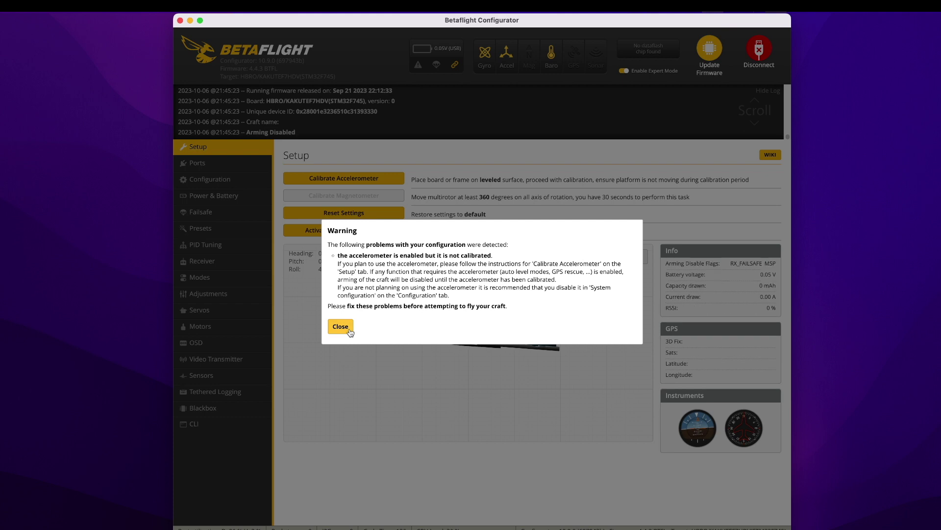
{"action": "left_click", "coordinate": [349, 328]}
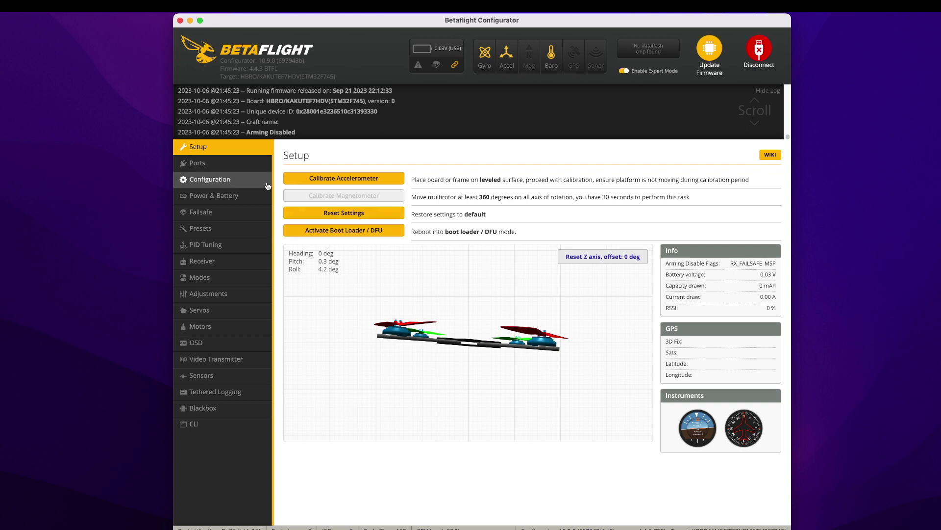
- Enable MSP on UART2 at 115200, save the port settings and reboot the flight controller
{"action": "left_click", "coordinate": [241, 170]}
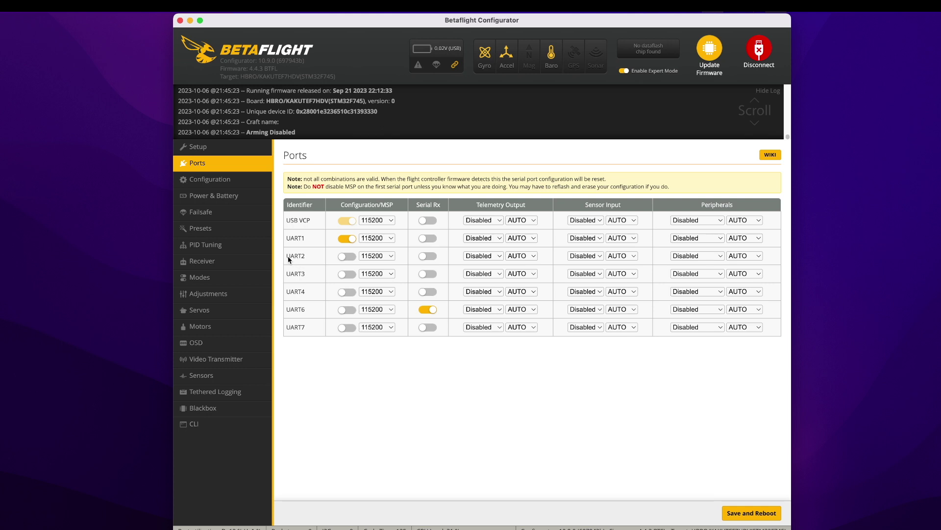
{"action": "left_click", "coordinate": [351, 257]}
{"action": "left_click", "coordinate": [754, 513]}
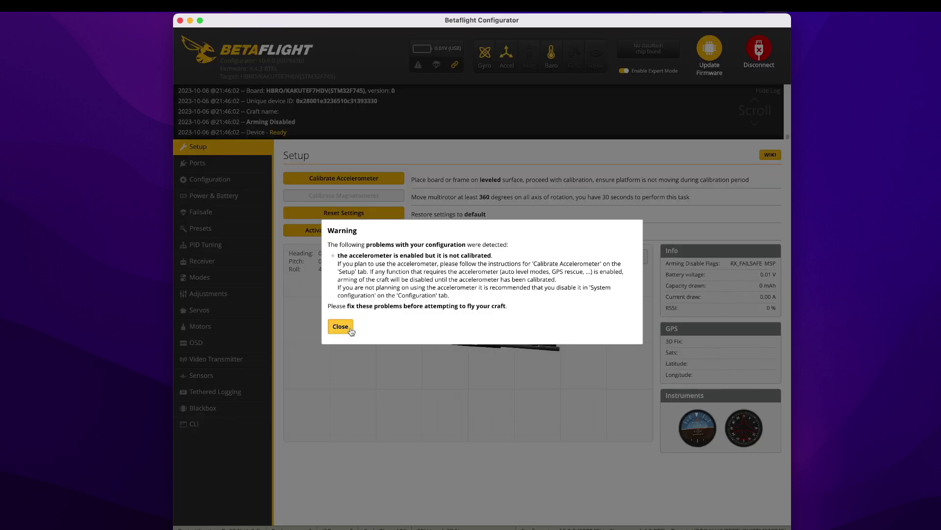
{"action": "left_click", "coordinate": [341, 326]}
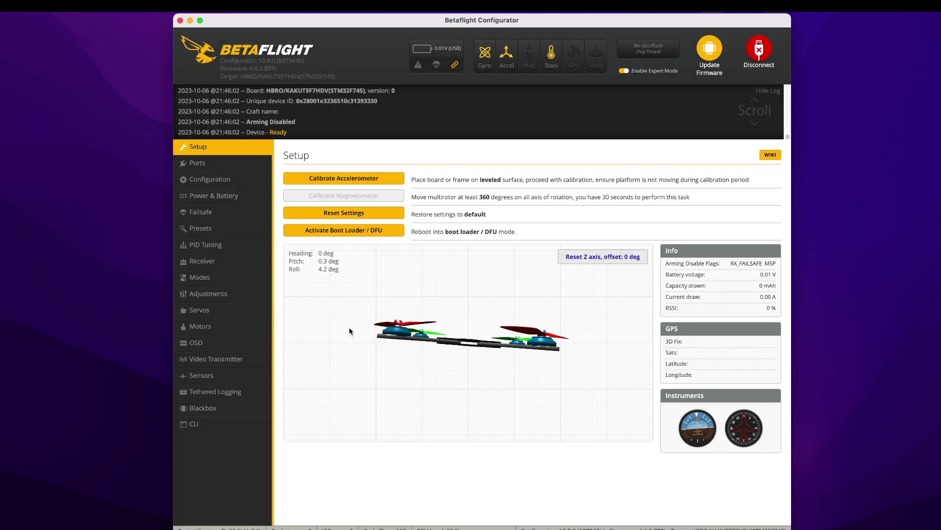
- Enable the GPS feature with the MSP protocol in the configuration, save it and reboot the flight controller
{"action": "left_click", "coordinate": [223, 179]}
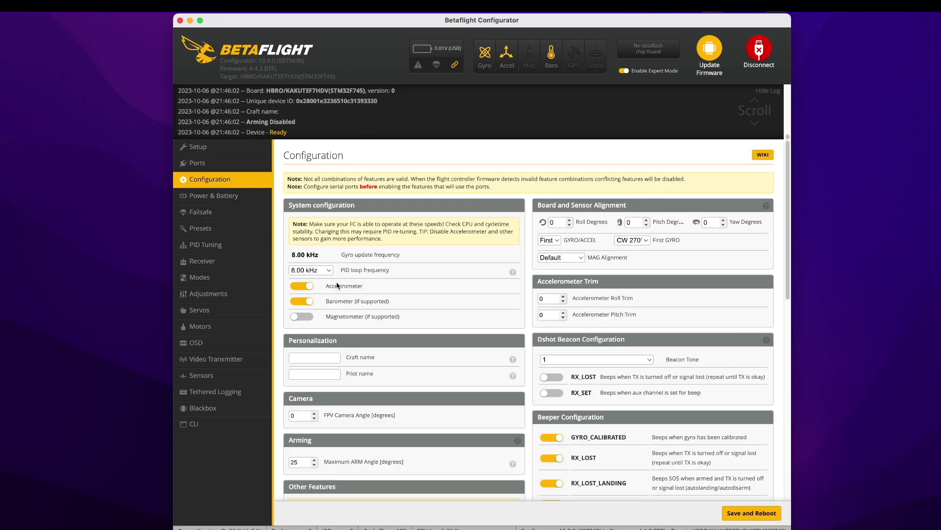
{"action": "scroll", "coordinate": [319, 284], "scroll_direction": "down", "scroll_amount": 10}
{"action": "scroll", "coordinate": [325, 279], "scroll_direction": "up", "scroll_amount": 1}
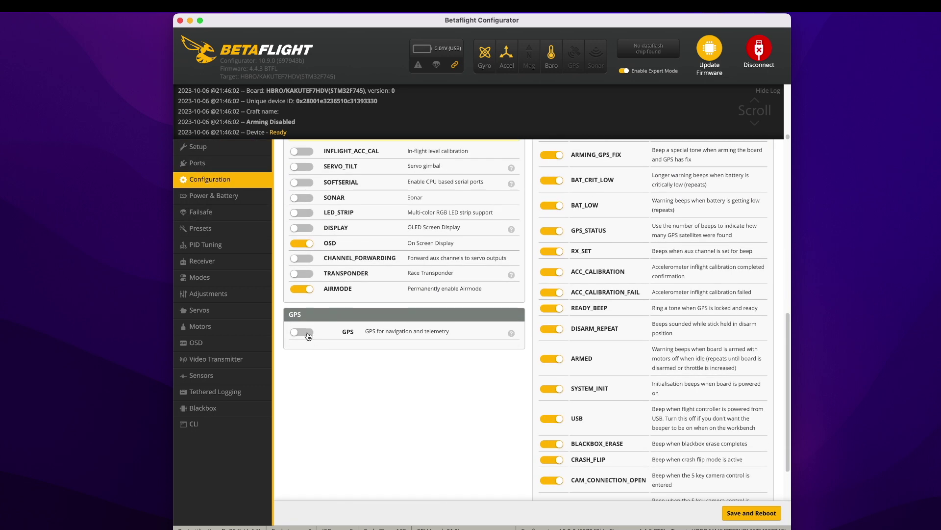
{"action": "left_click", "coordinate": [306, 333]}
{"action": "left_click", "coordinate": [321, 376]}
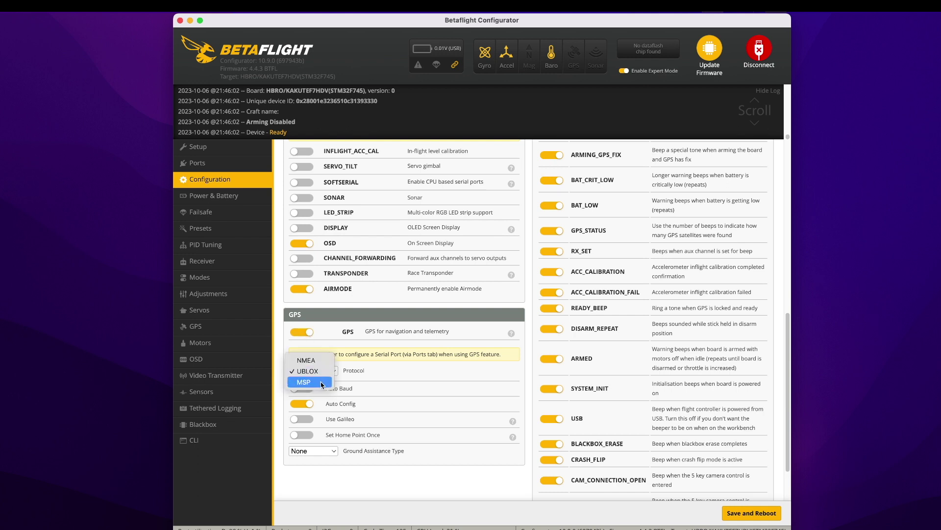
{"action": "left_click", "coordinate": [323, 383]}
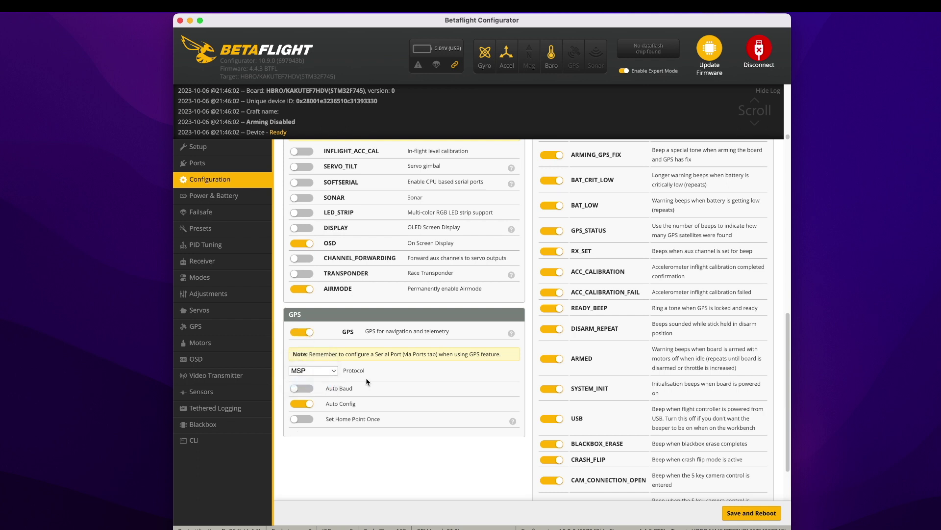
{"action": "left_click", "coordinate": [734, 519]}
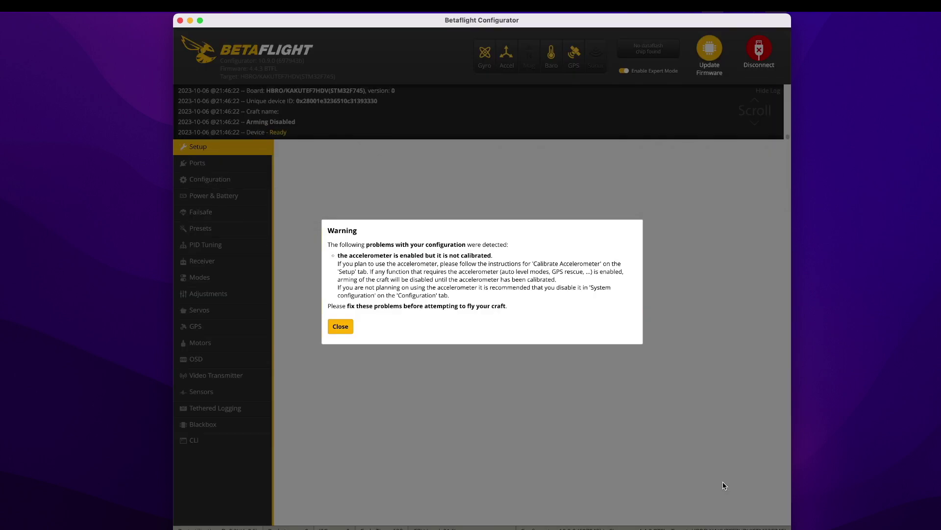
{"action": "left_click", "coordinate": [342, 328]}
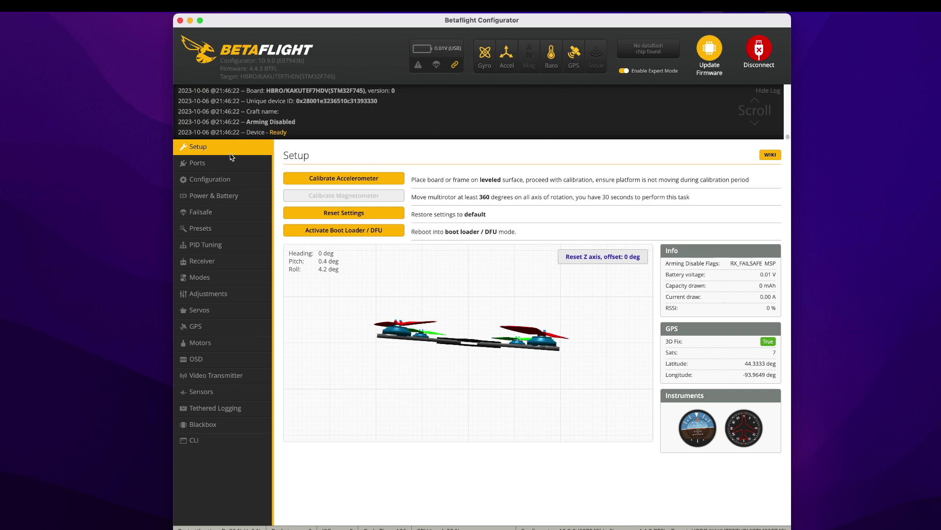
- Review the saved GPS settings in the configuration and open the GPS status page
{"action": "left_click", "coordinate": [226, 180]}
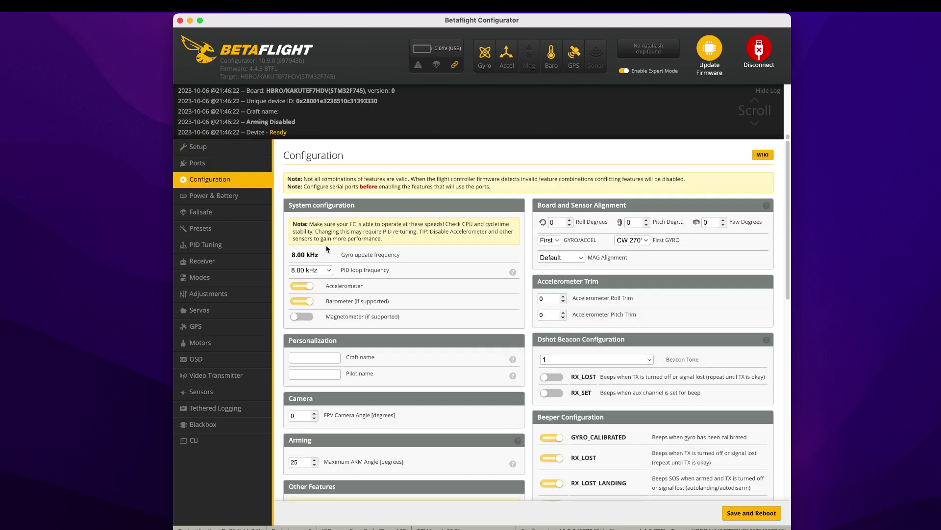
{"action": "scroll", "coordinate": [399, 302], "scroll_direction": "down", "scroll_amount": 3}
{"action": "scroll", "coordinate": [398, 300], "scroll_direction": "down", "scroll_amount": 7}
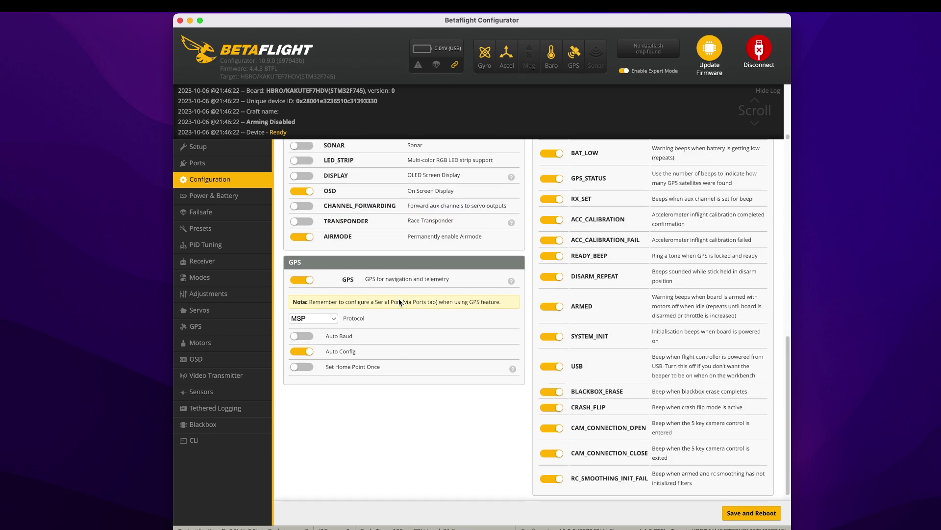
{"action": "left_click", "coordinate": [230, 325]}
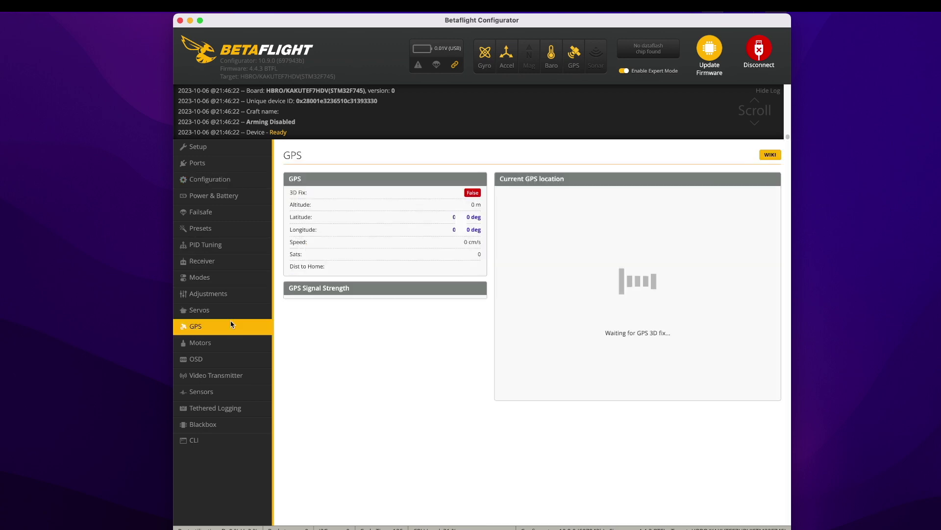